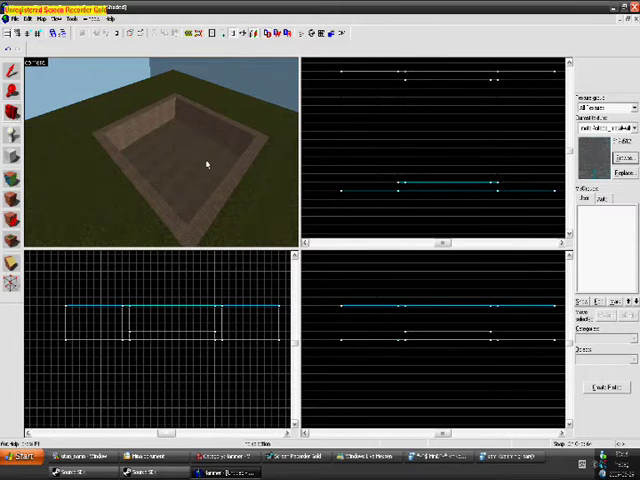
Look over the pit in the 3D view and bring up the texture browser to choose nodraw.
key(z)
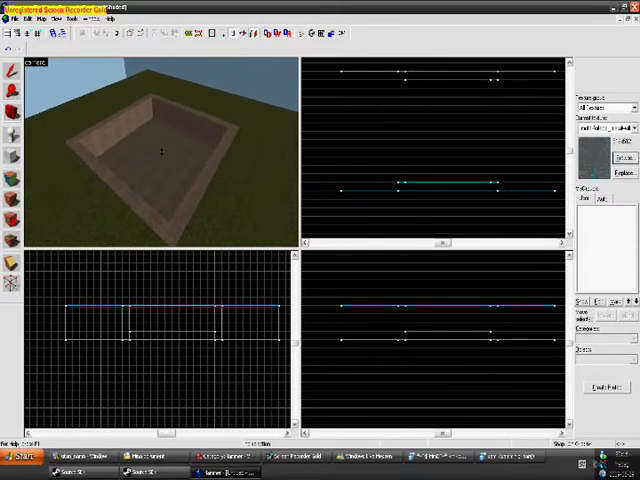
key(w)
key(s)
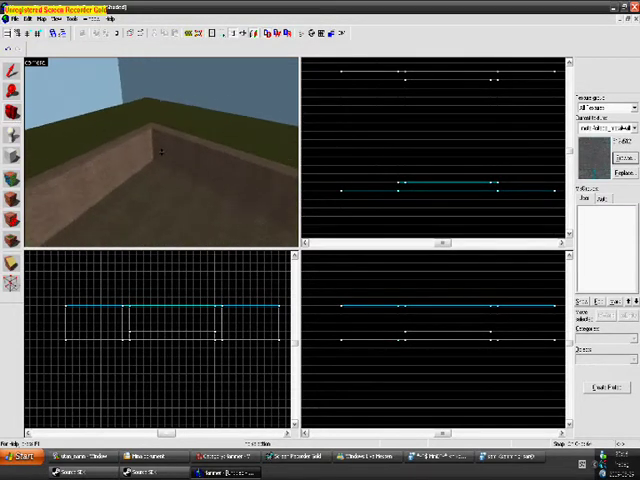
key(w)
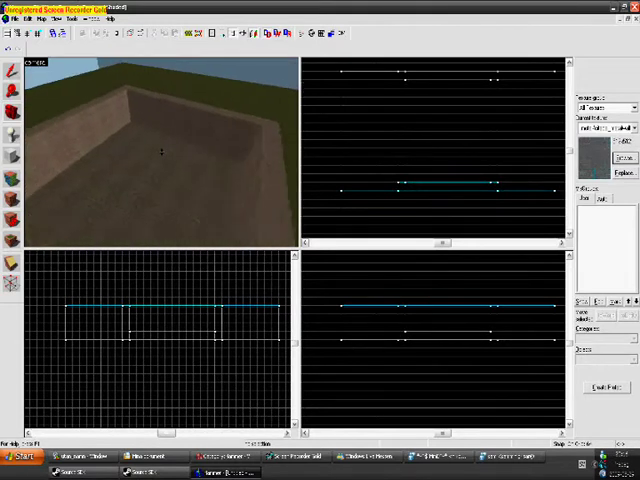
key(s)
key(w)
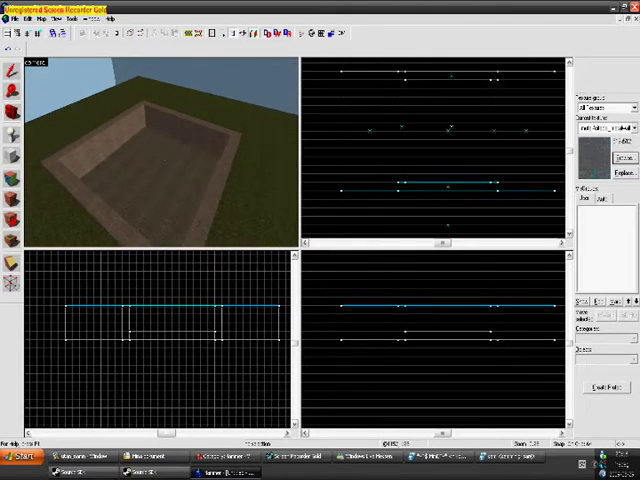
key(z)
click(624, 160)
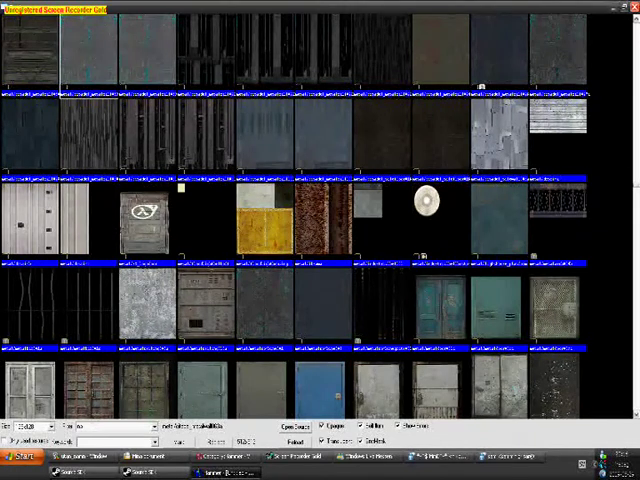
text(al)
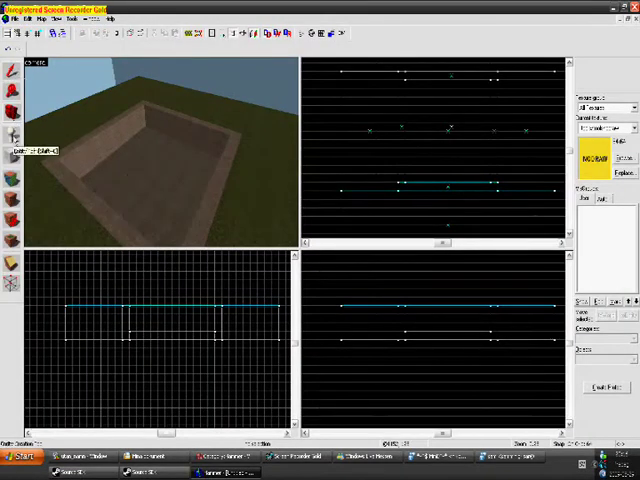
Draw a block brush inside the pit in the top view and create it.
click(11, 156)
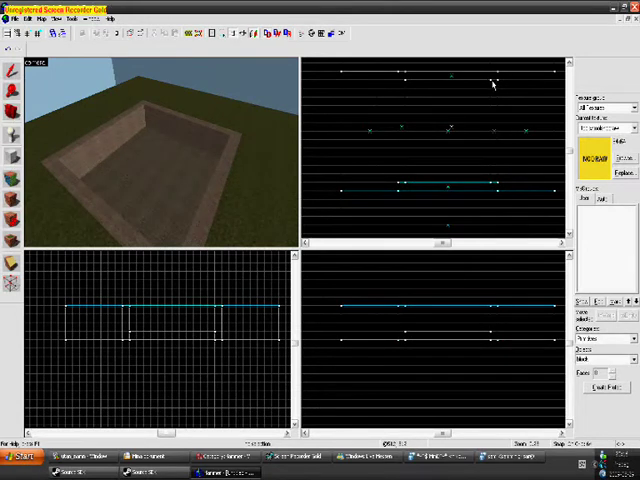
drag(490, 83, 407, 185)
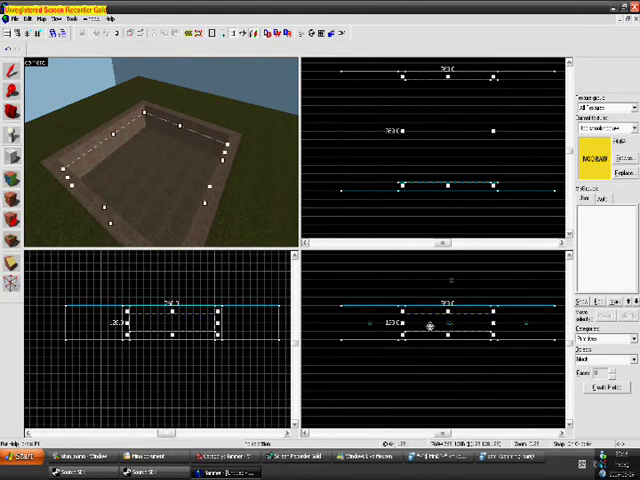
key(Return)
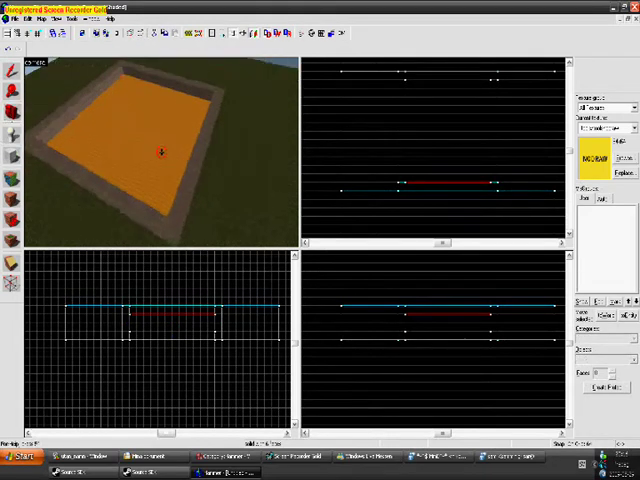
drag(161, 150, 80, 170)
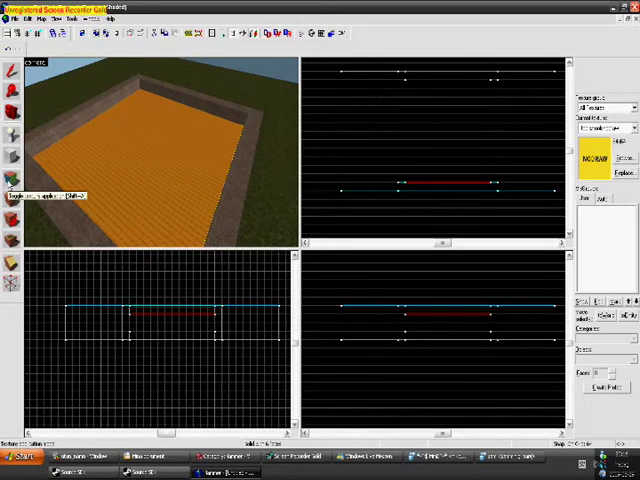
Start face texturing on the nodraw brush and bring up the texture browser.
click(11, 180)
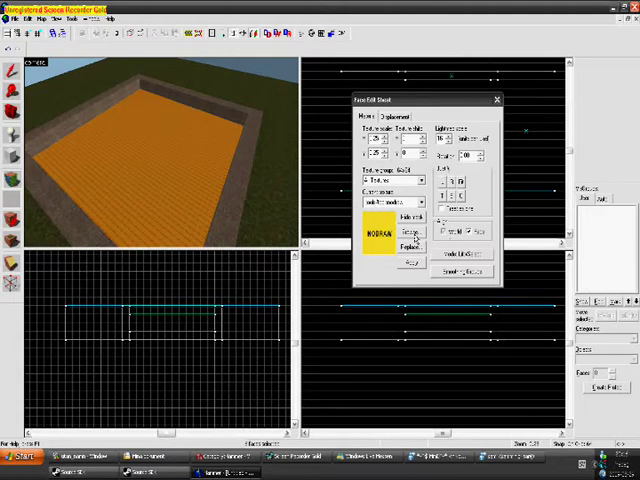
click(411, 233)
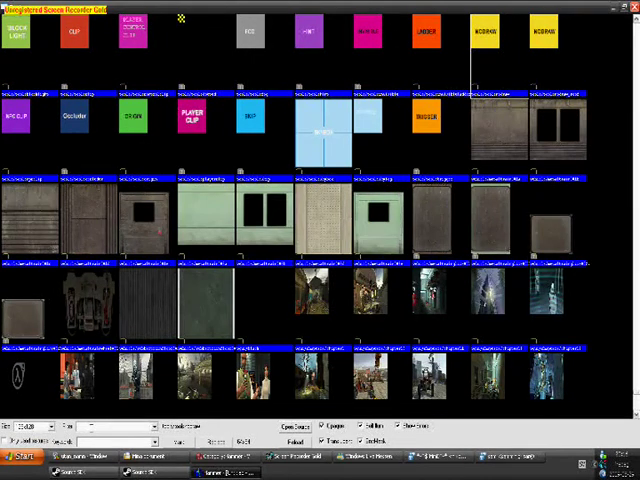
text(water)
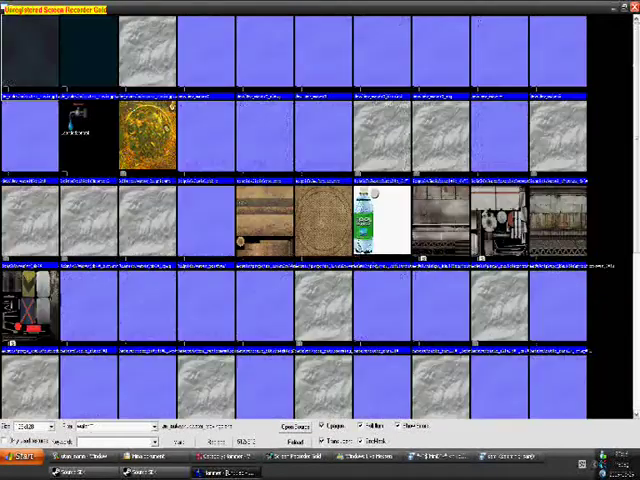
Compare blue and grey water textures in the water-filtered browser.
click(342, 132)
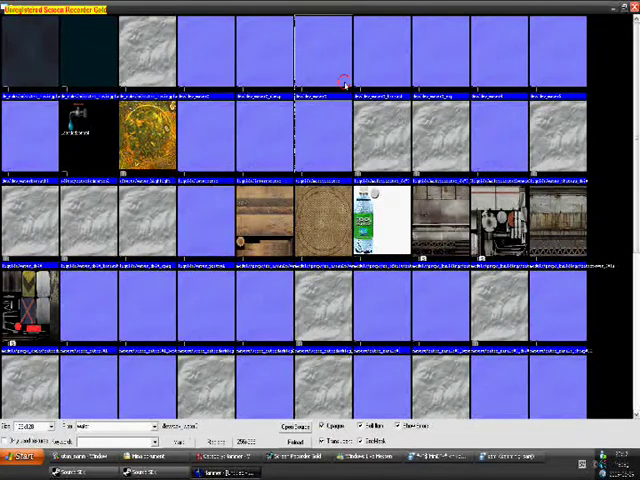
click(358, 125)
click(349, 135)
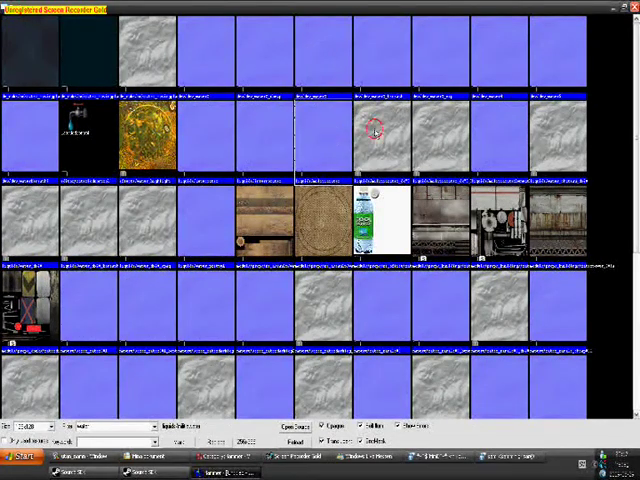
click(449, 59)
click(503, 71)
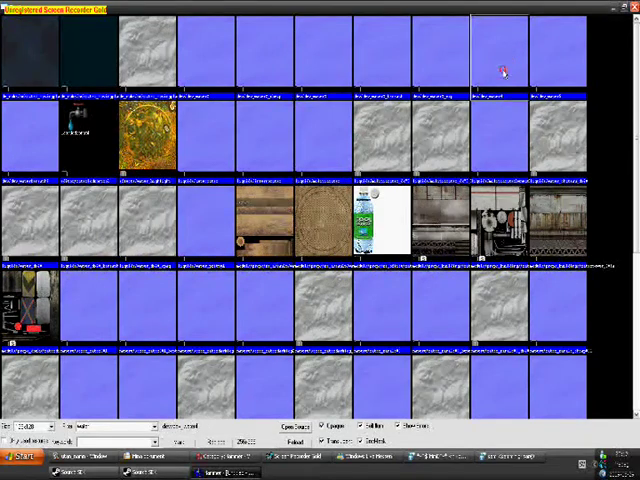
click(396, 132)
click(364, 143)
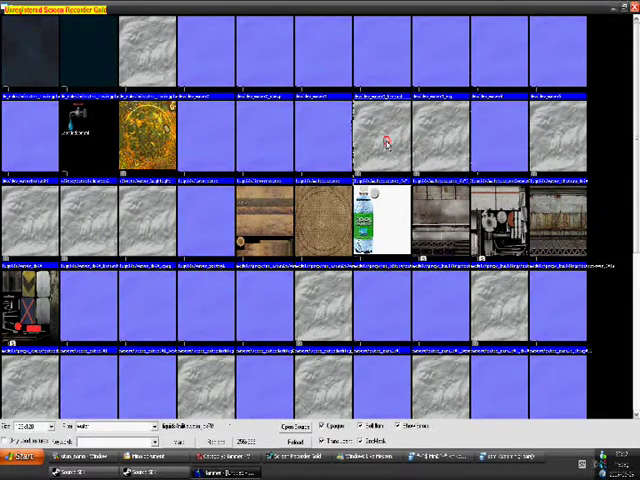
click(489, 145)
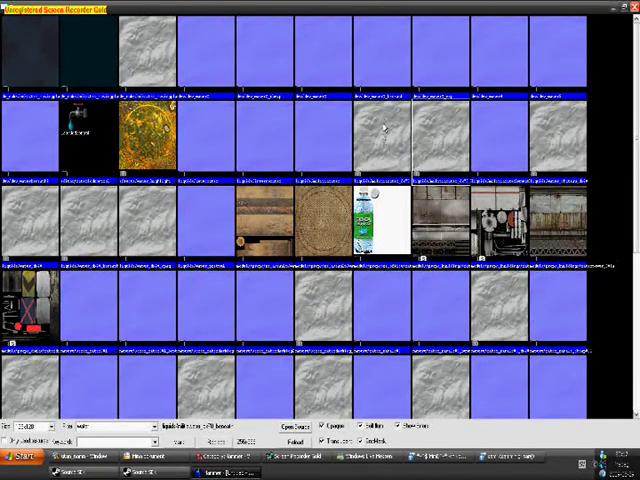
Preview more water candidates and check the blue water texture's name.
click(383, 124)
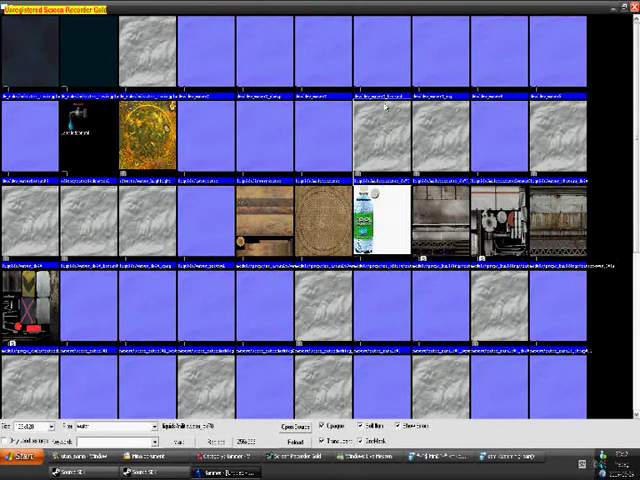
click(377, 72)
click(289, 81)
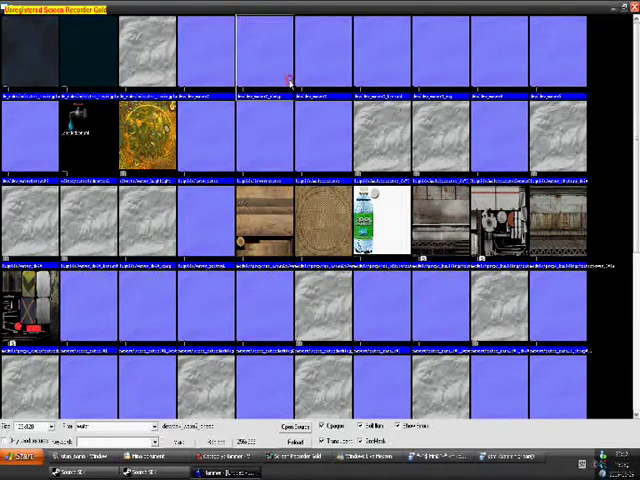
click(313, 112)
click(254, 137)
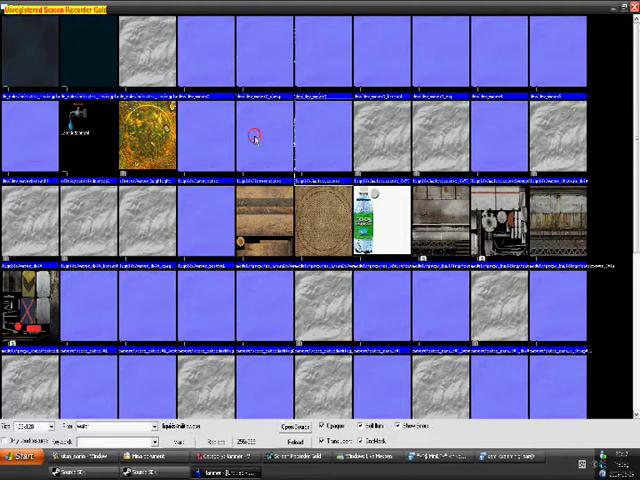
click(183, 141)
click(315, 60)
click(467, 139)
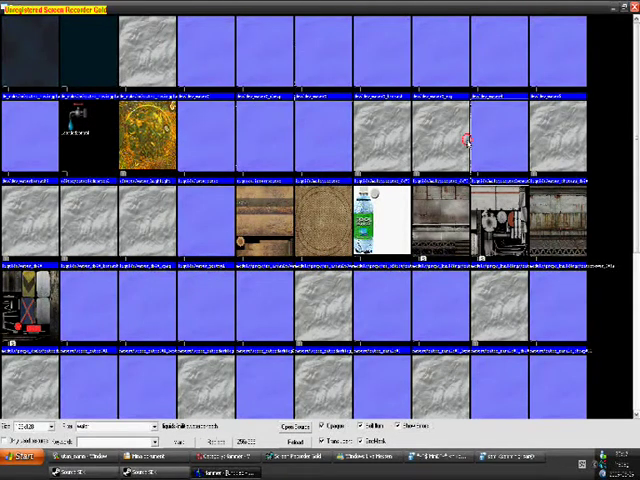
Make the blue water texture current and pick the pit's orange floor face.
double_click(466, 158)
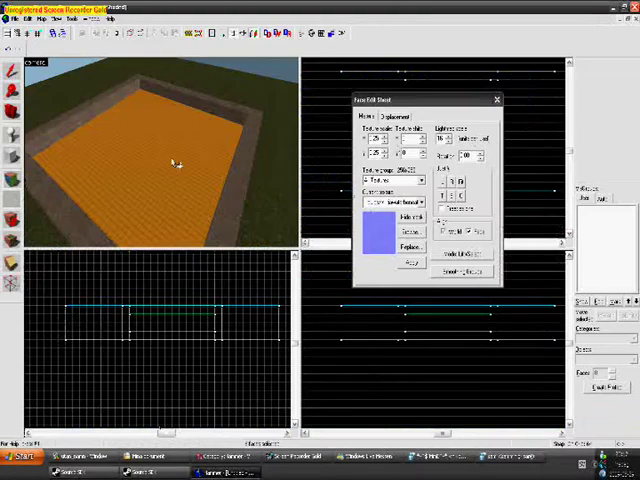
scroll(146, 204, up, 3)
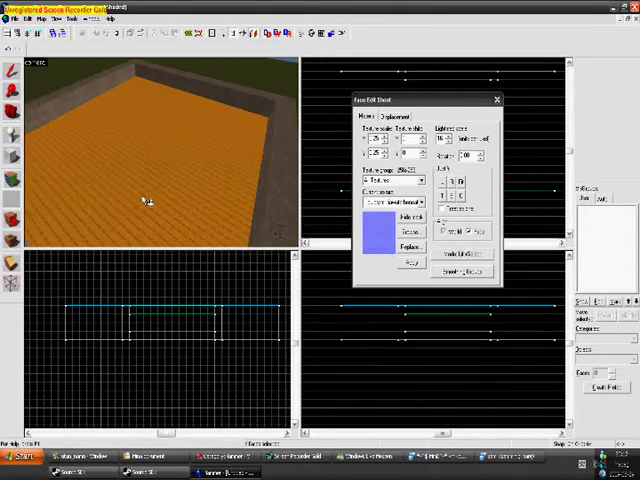
scroll(146, 196, down, 2)
scroll(147, 190, down, 2)
scroll(161, 186, down, 2)
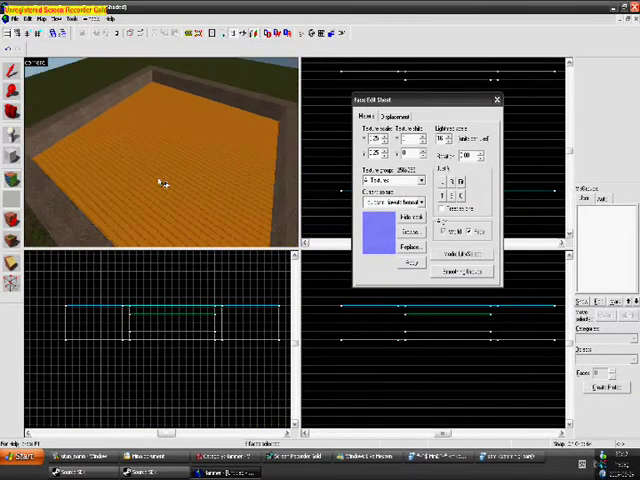
scroll(161, 183, down, 2)
scroll(160, 175, up, 2)
scroll(153, 176, down, 1)
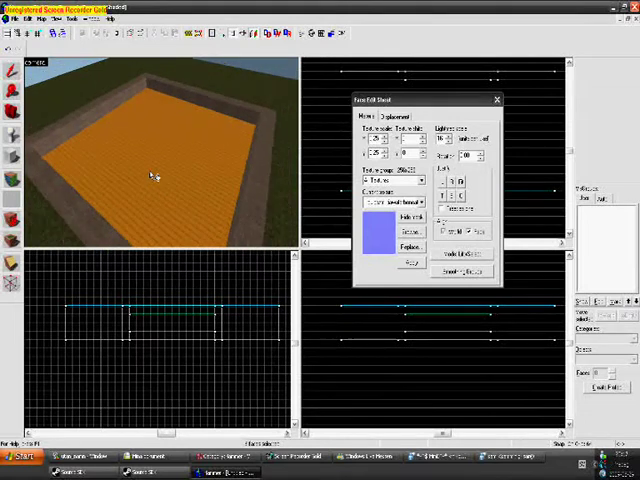
scroll(153, 176, up, 2)
scroll(154, 175, down, 1)
scroll(155, 174, down, 1)
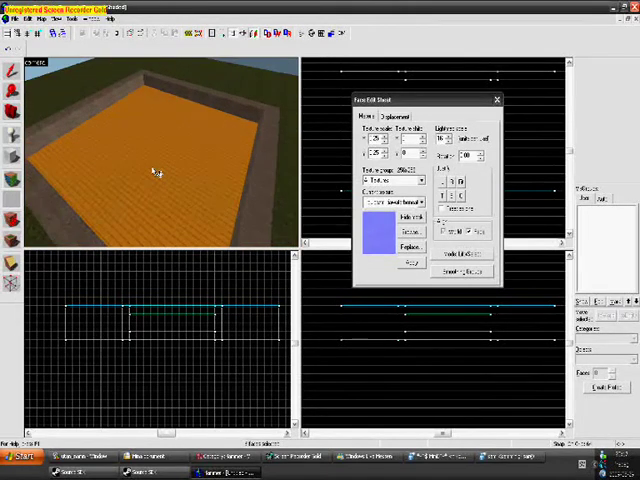
scroll(156, 173, down, 1)
scroll(155, 172, up, 1)
scroll(156, 168, down, 1)
click(157, 160)
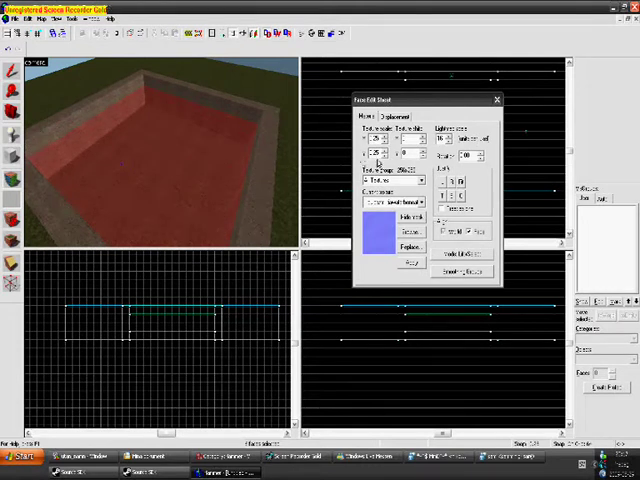
Close the Face Edit Sheet and select the whole floor brush in the pit.
click(497, 101)
click(180, 183)
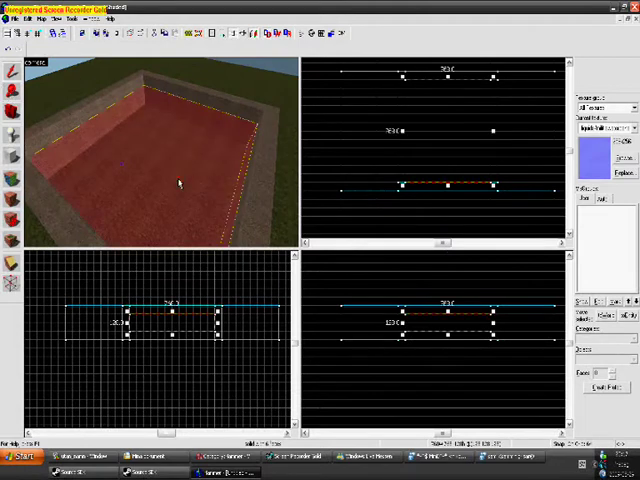
key(shift+a)
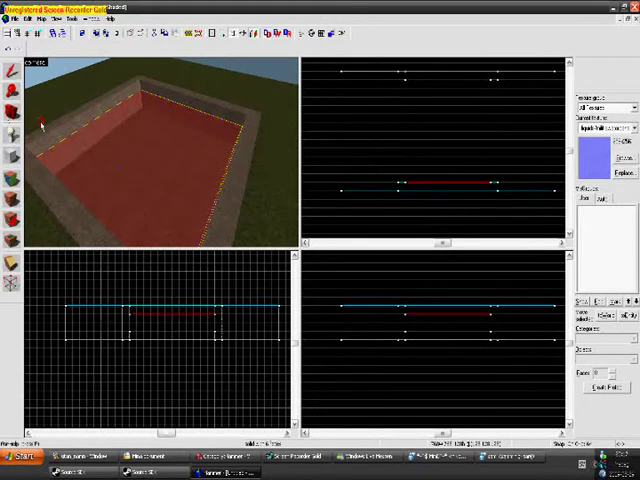
key(w)
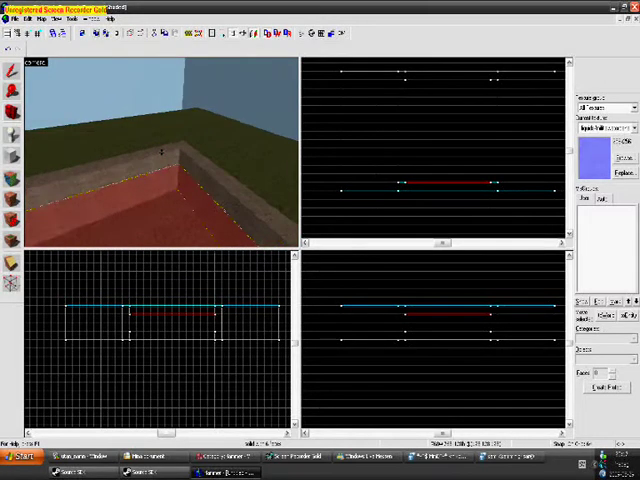
key(s)
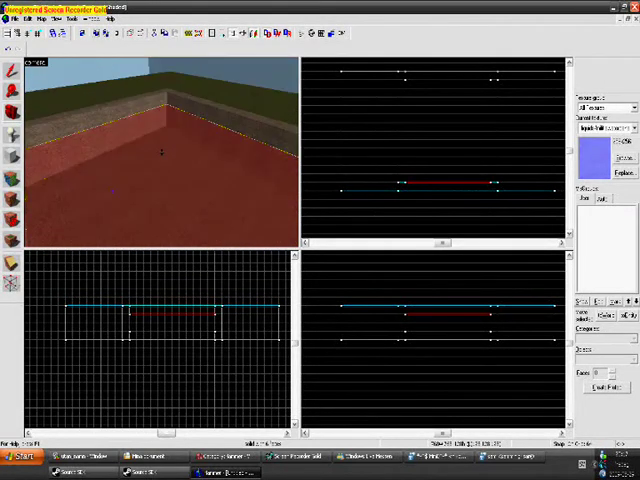
Fly the 3D camera around the room to view the pit from several angles.
key(s)
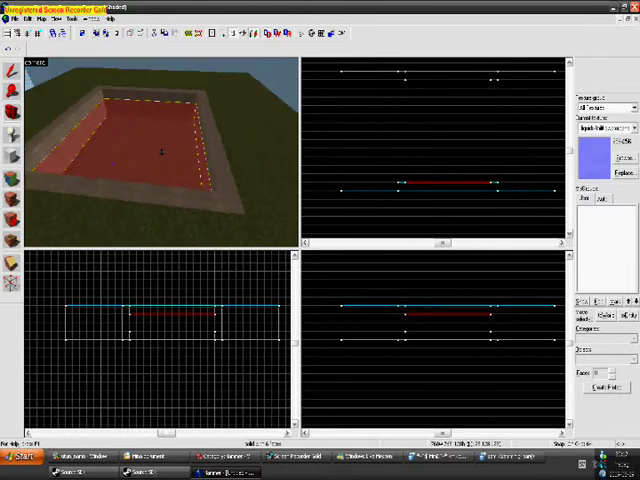
key(w)
key(s)
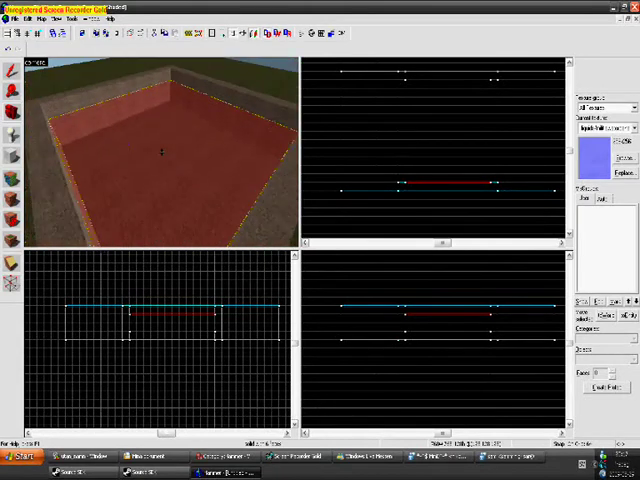
key(w)
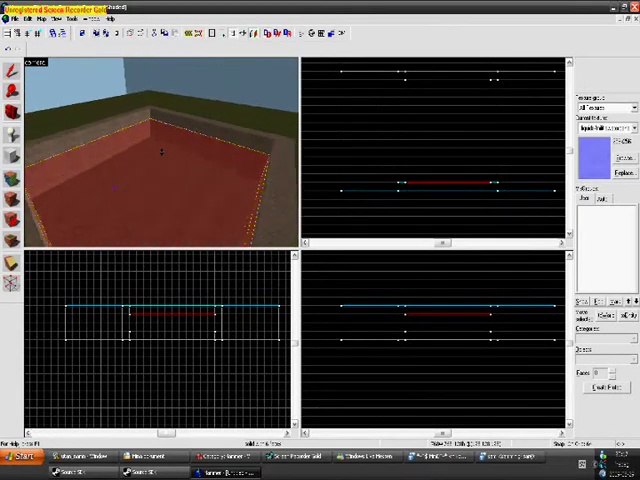
key(s)
key(w)
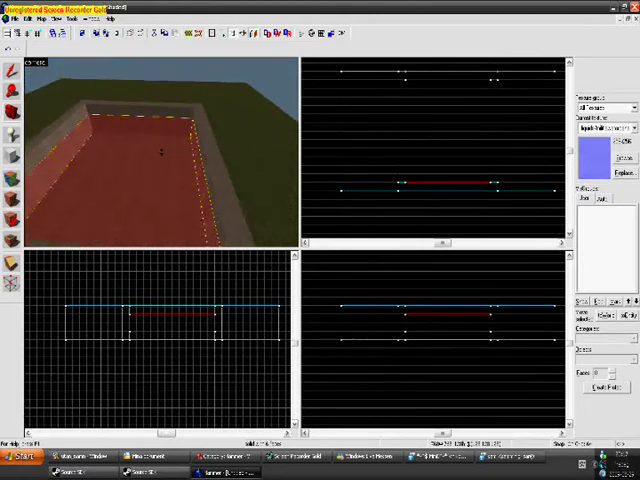
key(s)
key(w)
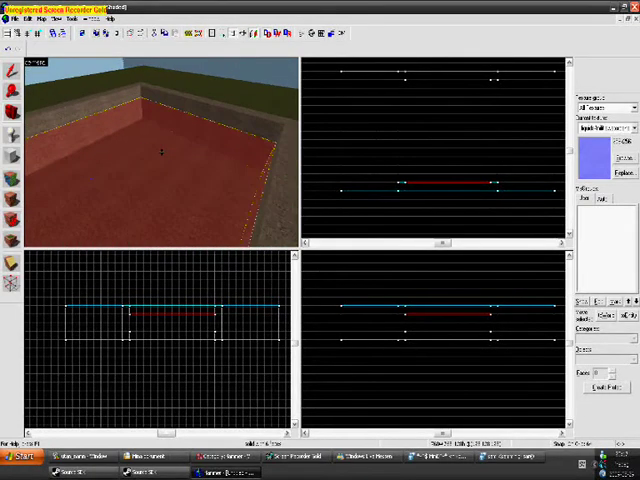
key(s)
key(s)
key(Left)
key(Right)
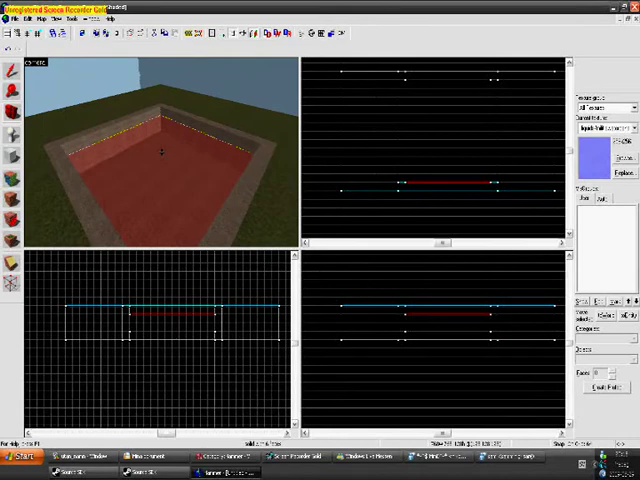